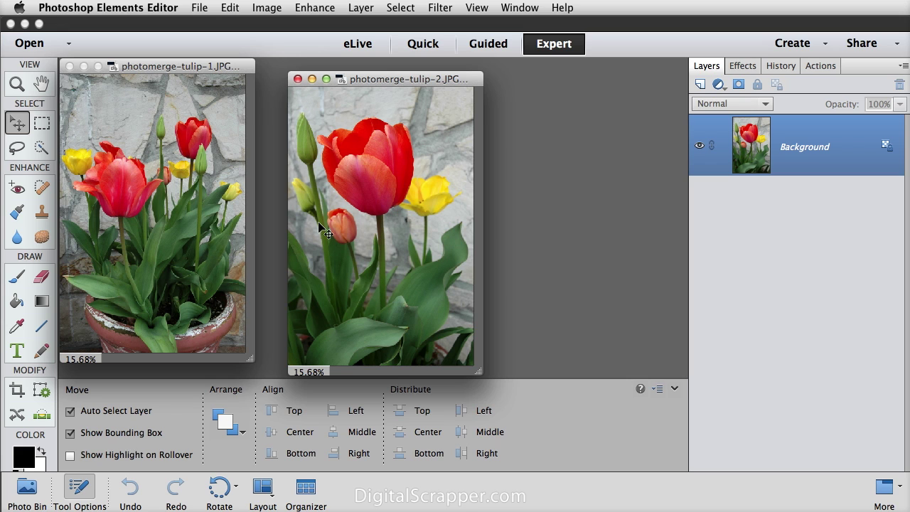
Launch Photomerge Compose from the Enhance menu with photomerge-tulip-2 loaded as the source photo
{"action": "left_click", "coordinate": [324, 14]}
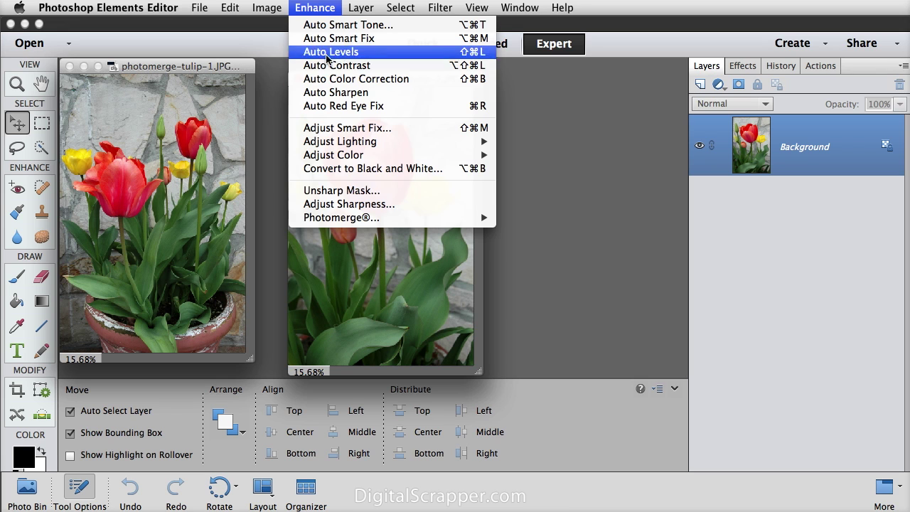
{"action": "mouse_move", "coordinate": [342, 222]}
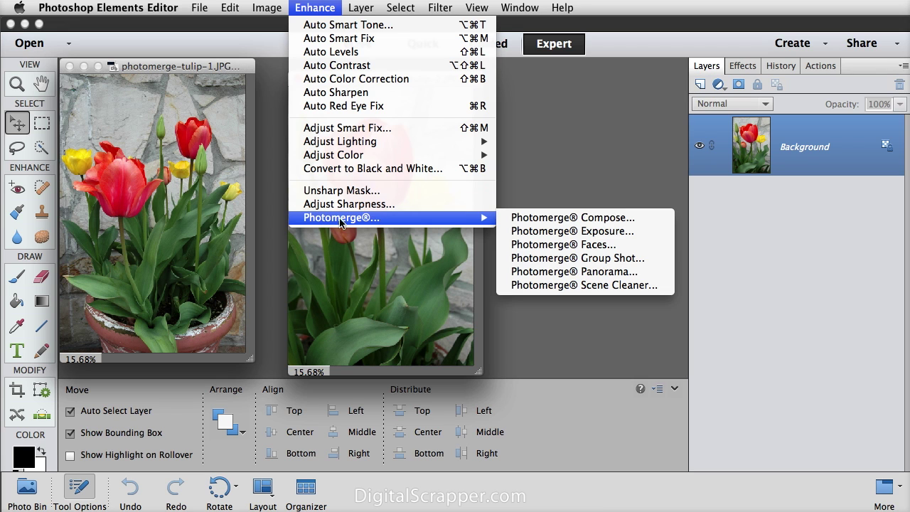
{"action": "left_click", "coordinate": [547, 223]}
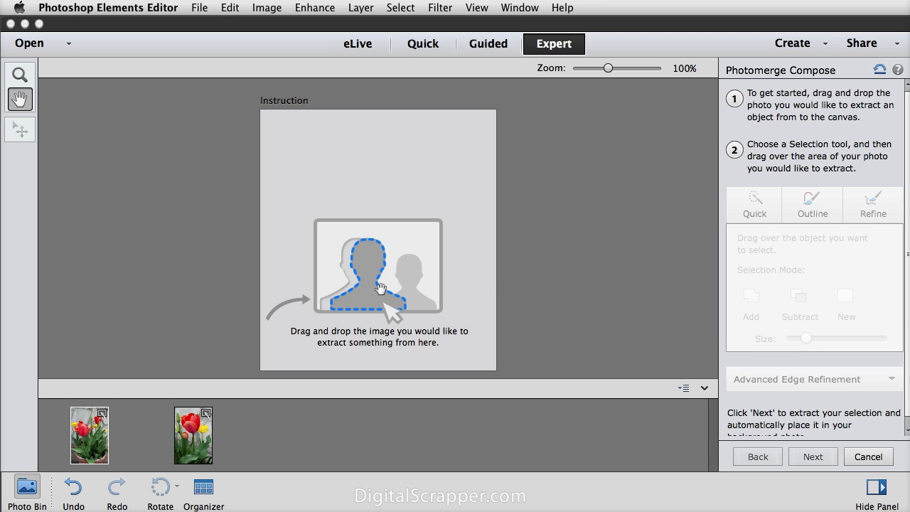
{"action": "left_click_drag", "start_coordinate": [197, 437], "coordinate": [391, 288]}
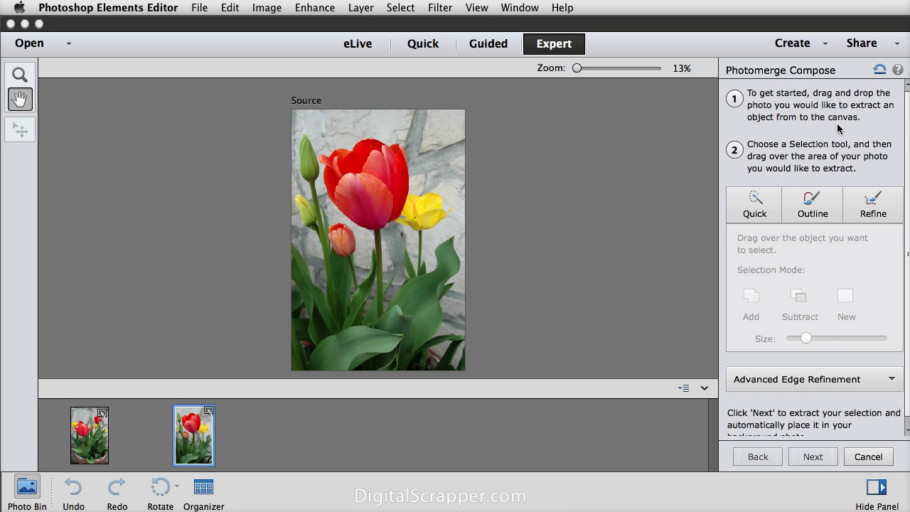
{"action": "key", "text": "]"}
Use an enlarged Quick selection brush to select the red tulip's bloom and stem
{"action": "left_click", "coordinate": [762, 212]}
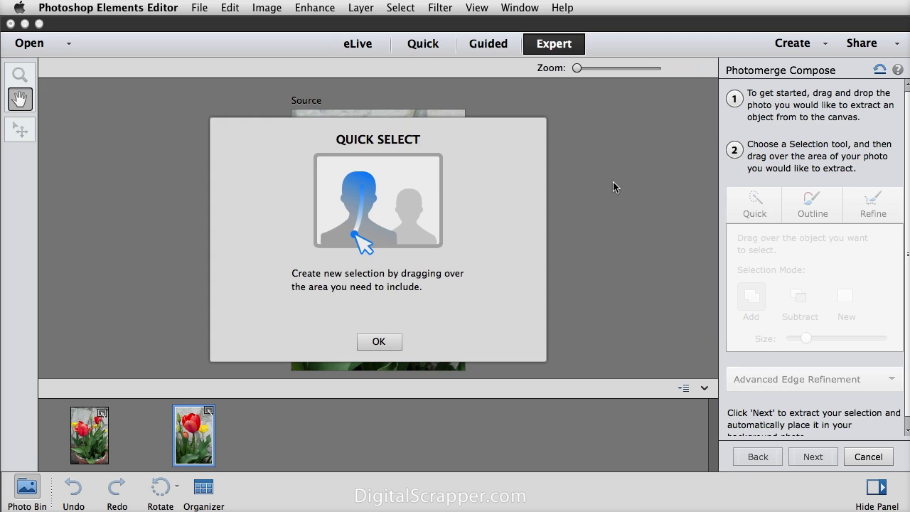
{"action": "left_click", "coordinate": [379, 343]}
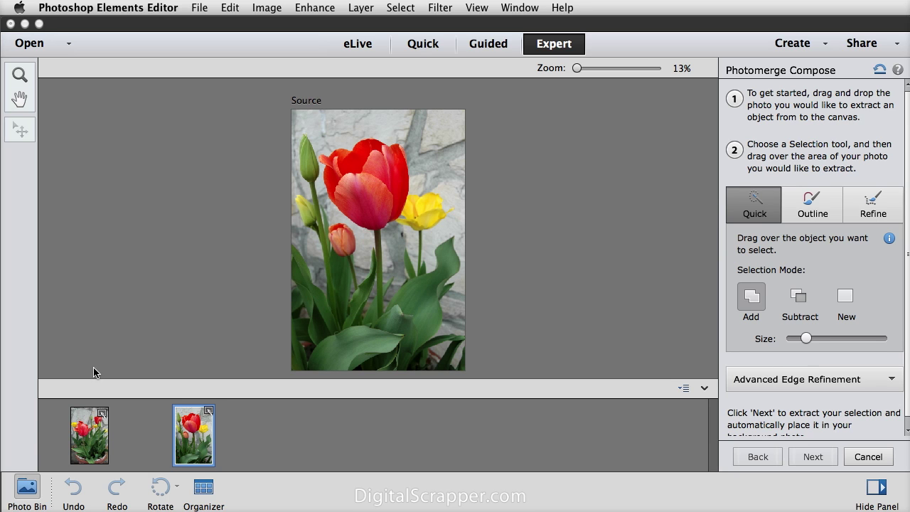
{"action": "left_click", "coordinate": [24, 491]}
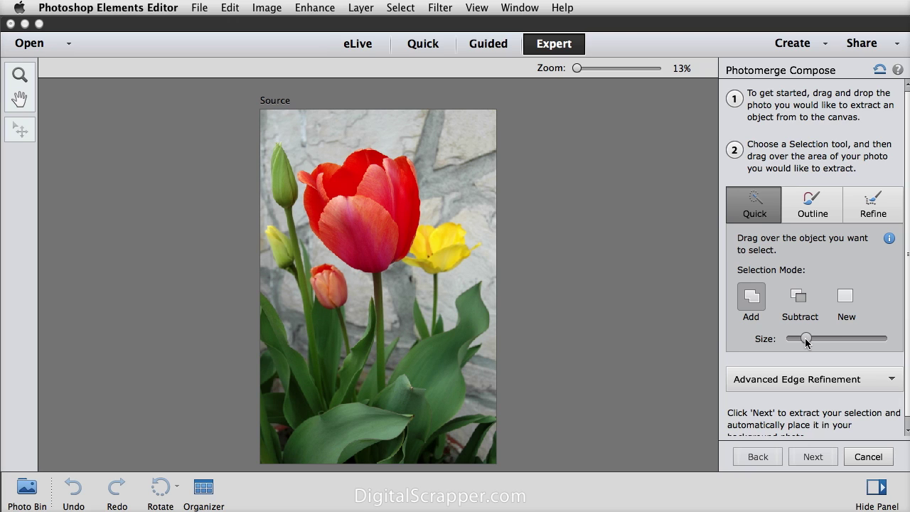
{"action": "left_click_drag", "start_coordinate": [806, 339], "coordinate": [819, 340]}
{"action": "mouse_move", "coordinate": [342, 188]}
{"action": "left_mouse_down"}
{"action": "mouse_move", "coordinate": [366, 231]}
{"action": "mouse_move", "coordinate": [392, 184]}
{"action": "mouse_move", "coordinate": [383, 221]}
{"action": "mouse_move", "coordinate": [394, 180]}
{"action": "left_mouse_up"}
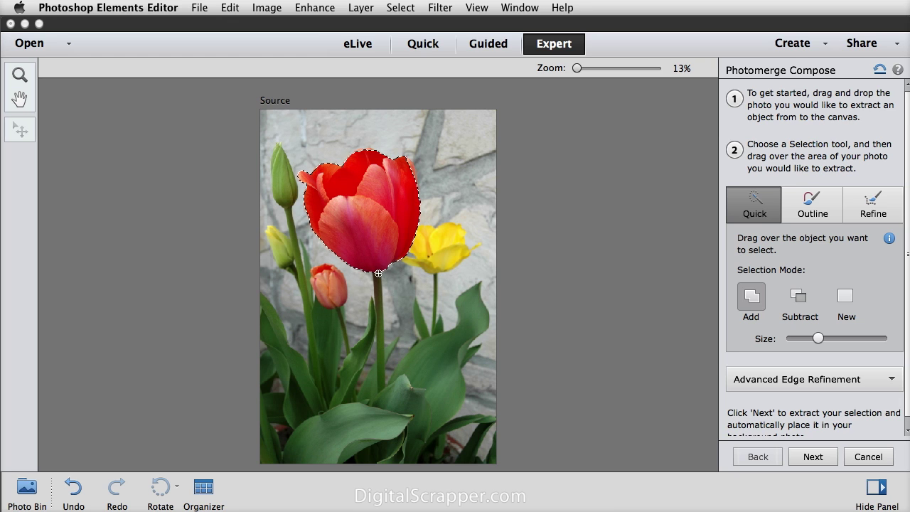
{"action": "left_click_drag", "start_coordinate": [378, 287], "coordinate": [377, 388]}
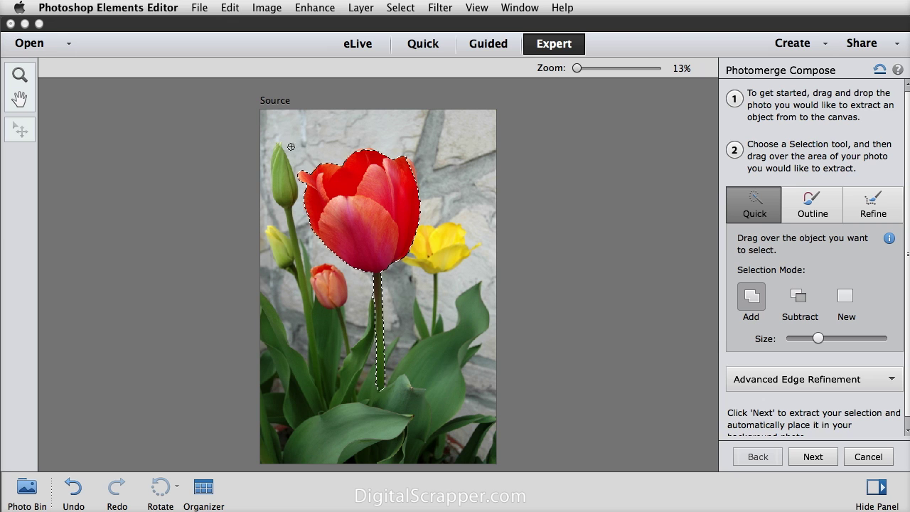
Zoom in on the tulip head and add the missing petal notch to the selection
{"action": "left_click", "coordinate": [19, 73]}
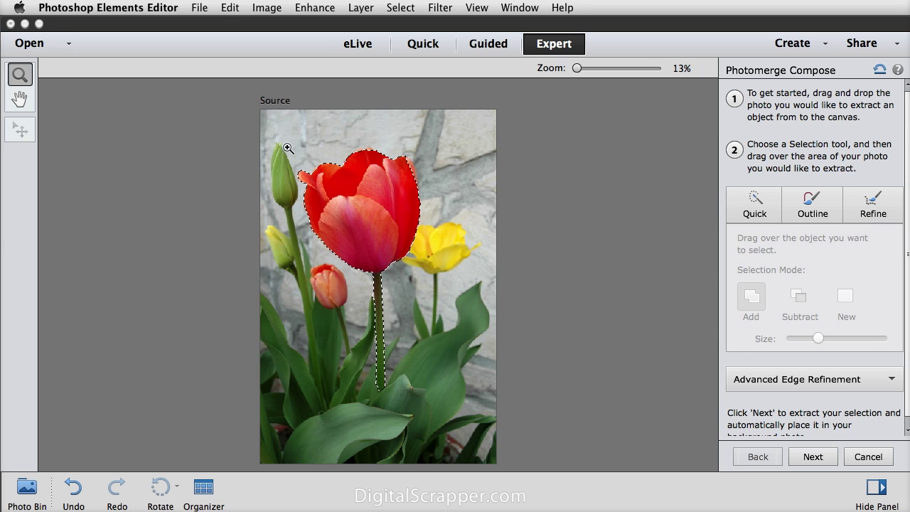
{"action": "left_click_drag", "start_coordinate": [304, 161], "coordinate": [463, 273]}
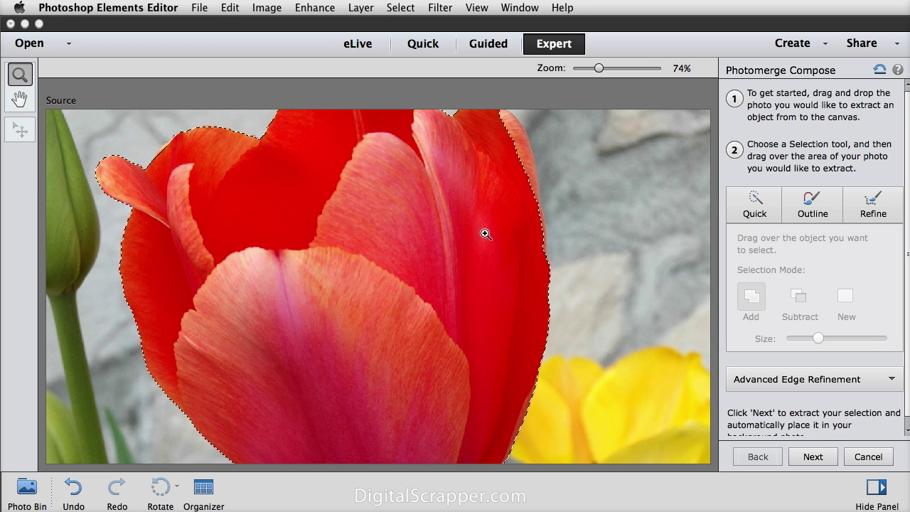
{"action": "left_click_drag", "start_coordinate": [485, 230], "coordinate": [535, 283]}
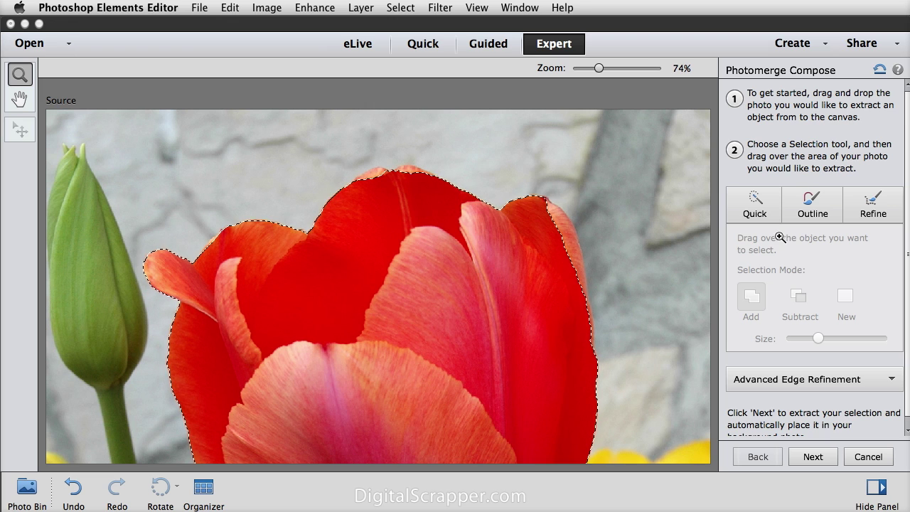
{"action": "left_click", "coordinate": [750, 211]}
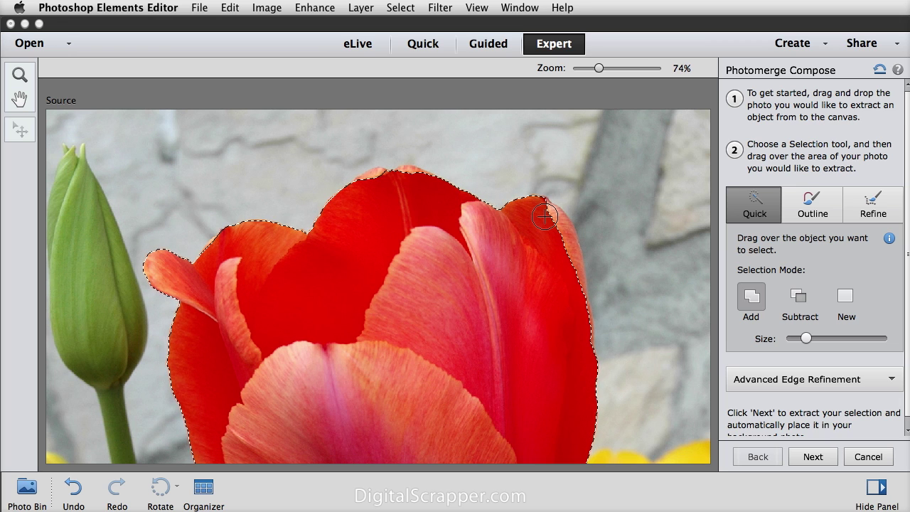
{"action": "left_click_drag", "start_coordinate": [553, 242], "coordinate": [530, 265]}
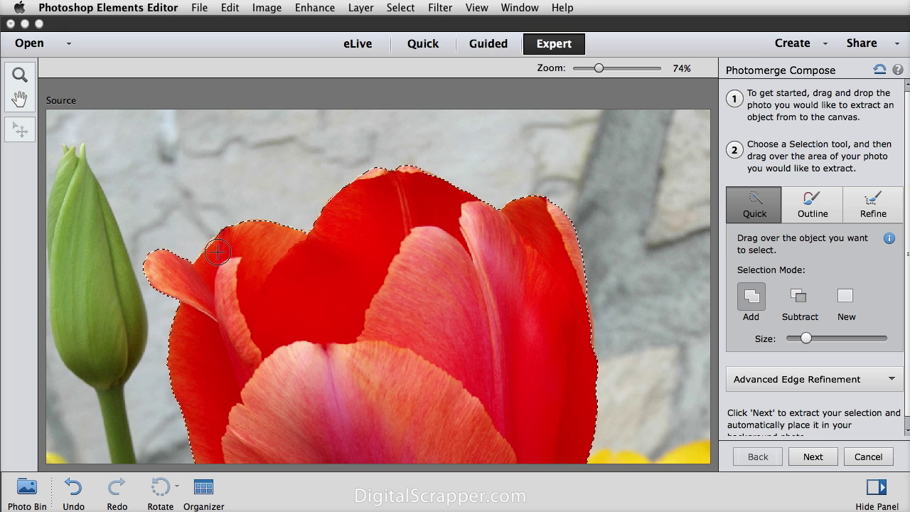
Remove the stray selected area beside the stem from the selection
{"action": "left_click_drag", "start_coordinate": [308, 329], "coordinate": [381, 204]}
{"action": "left_click_drag", "start_coordinate": [401, 262], "coordinate": [327, 218]}
{"action": "mouse_move", "coordinate": [405, 367]}
{"action": "left_mouse_down"}
{"action": "mouse_move", "coordinate": [398, 277]}
{"action": "mouse_move", "coordinate": [433, 284]}
{"action": "left_mouse_up"}
{"action": "left_click_drag", "start_coordinate": [435, 334], "coordinate": [439, 263]}
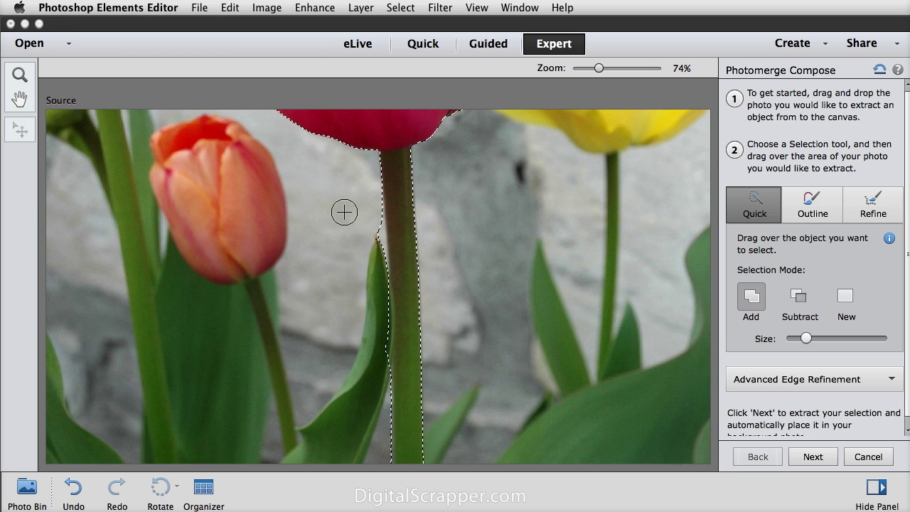
{"action": "key", "text": "alt"}
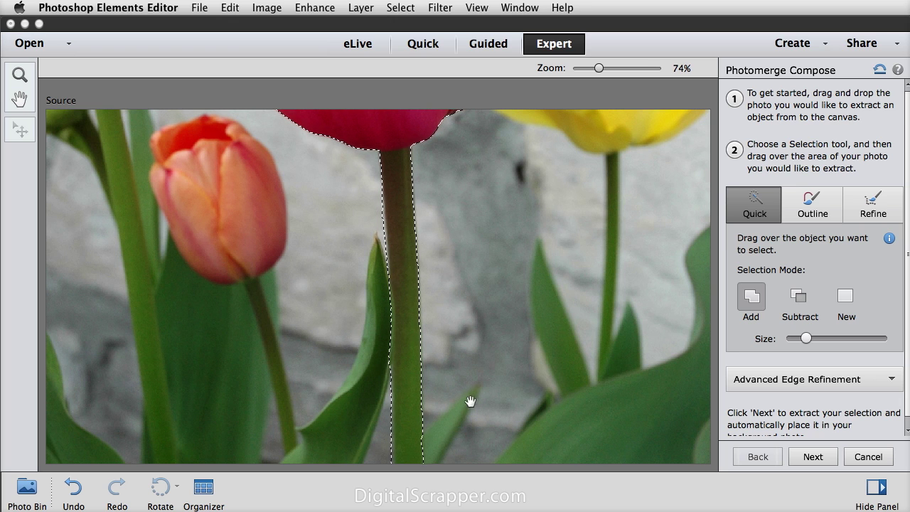
{"action": "left_click_drag", "start_coordinate": [472, 392], "coordinate": [471, 244]}
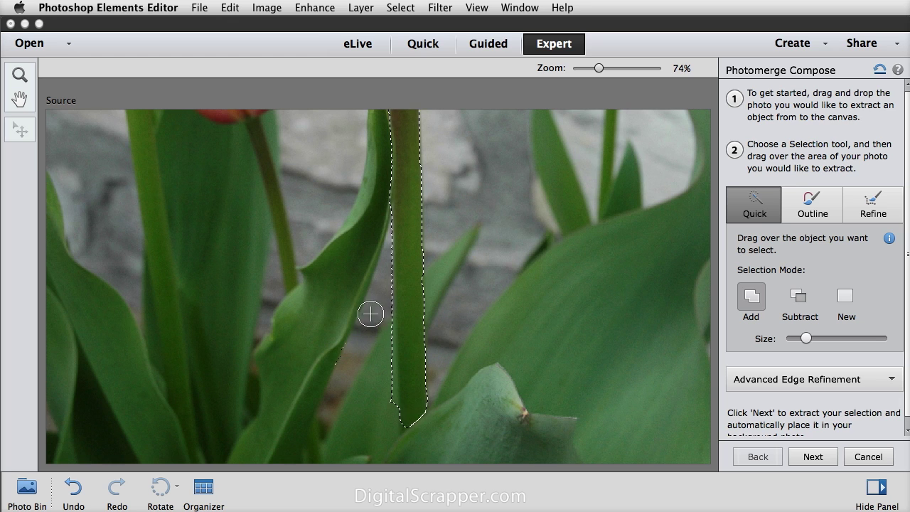
{"action": "left_click_drag", "start_coordinate": [346, 335], "coordinate": [369, 312]}
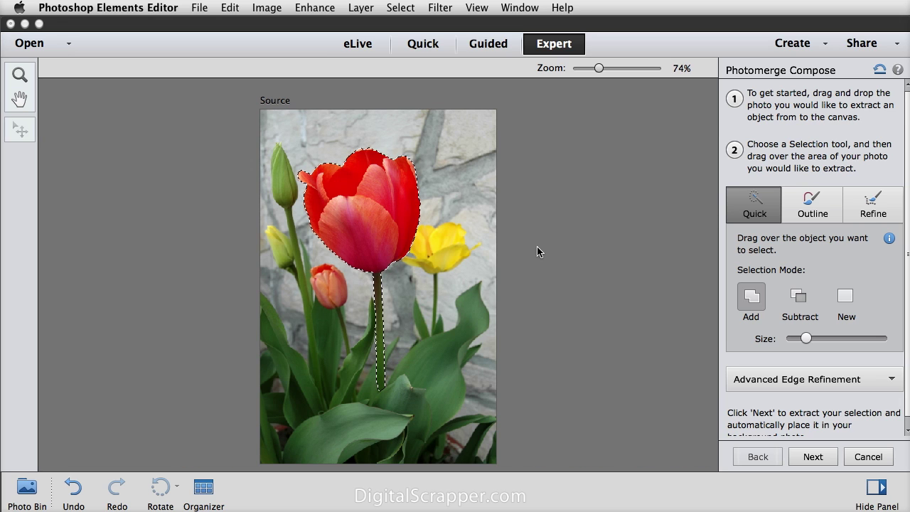
Open Refine Edge from Advanced Edge Refinement, previewing the tulip On White
{"action": "left_click", "coordinate": [794, 382]}
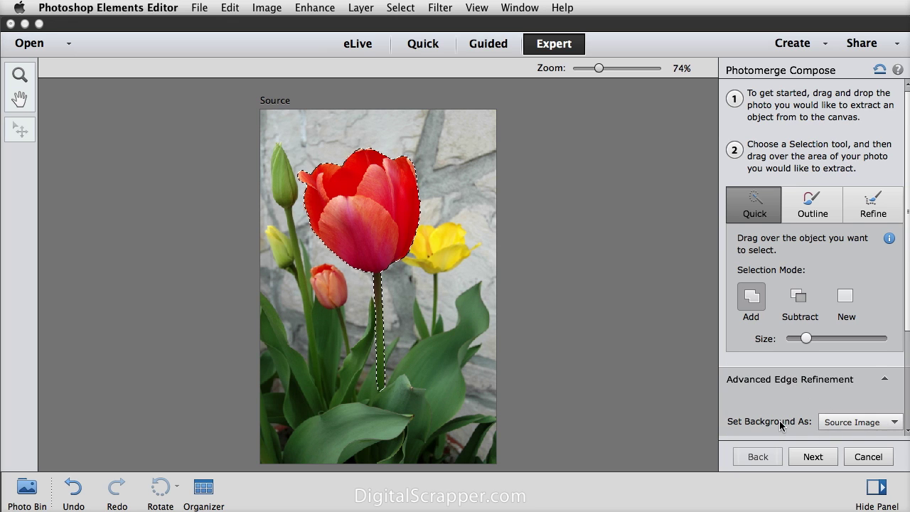
{"action": "scroll", "coordinate": [782, 420], "scroll_direction": "down", "scroll_amount": 3}
{"action": "scroll", "coordinate": [782, 419], "scroll_direction": "down", "scroll_amount": 1}
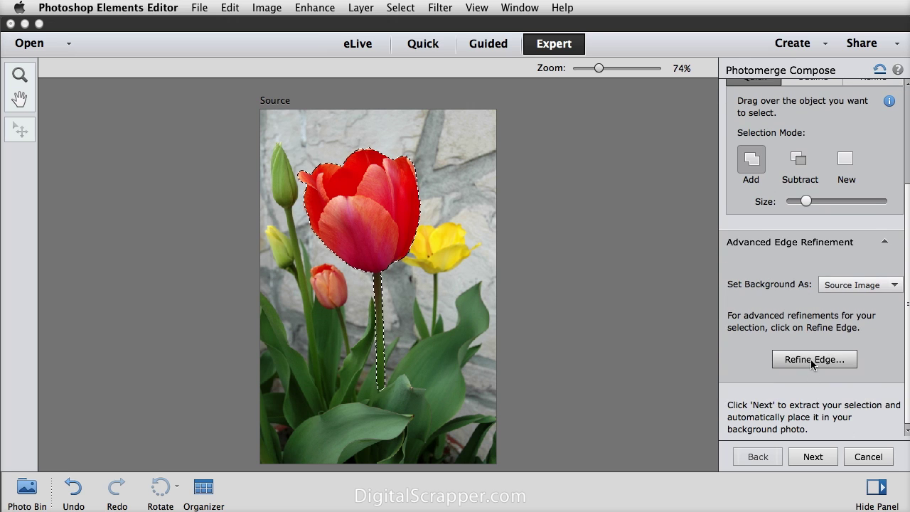
{"action": "left_click", "coordinate": [814, 361]}
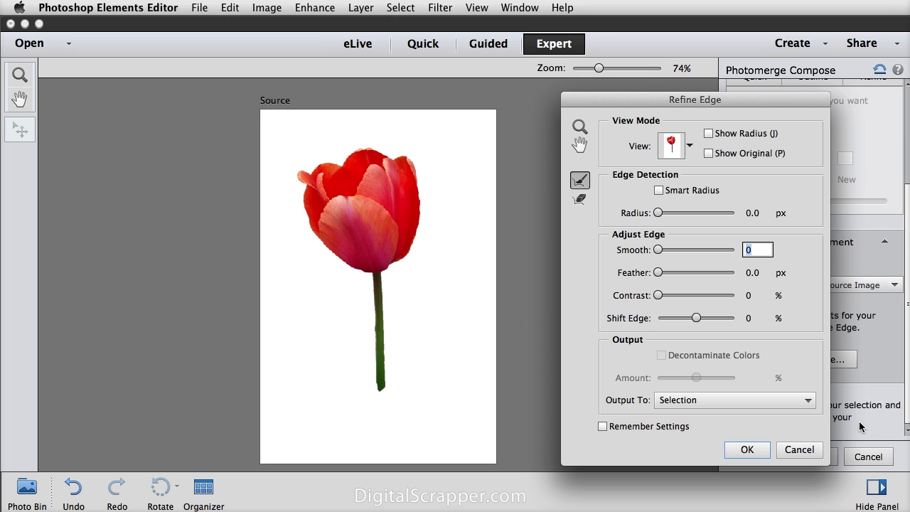
{"action": "left_click", "coordinate": [690, 146]}
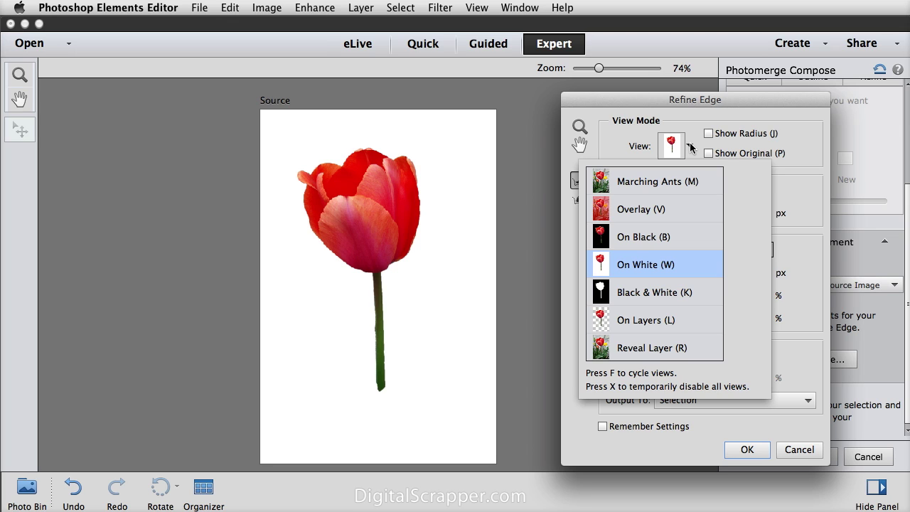
{"action": "left_click", "coordinate": [692, 148]}
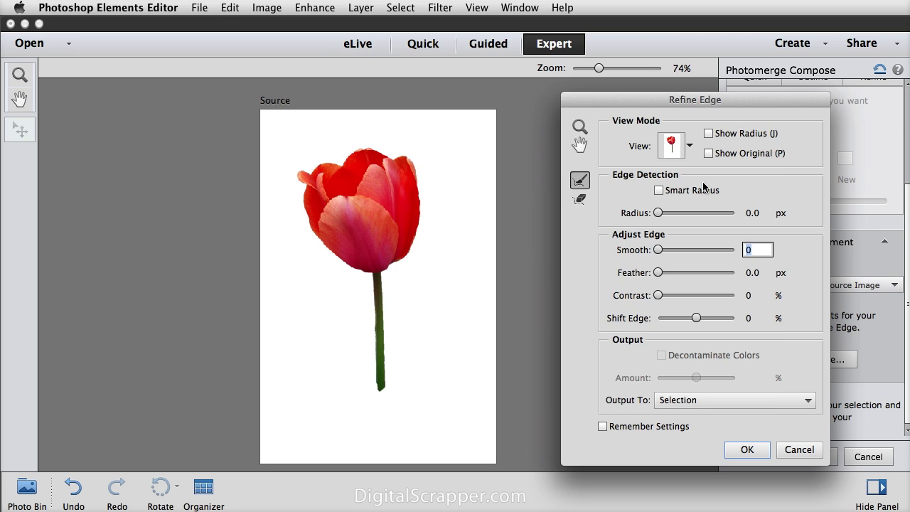
Apply Smart Radius with Radius 2.6 px, Smooth 19 and Shift Edge −2% to the tulip selection
{"action": "left_click", "coordinate": [659, 191]}
{"action": "left_click_drag", "start_coordinate": [659, 215], "coordinate": [669, 209]}
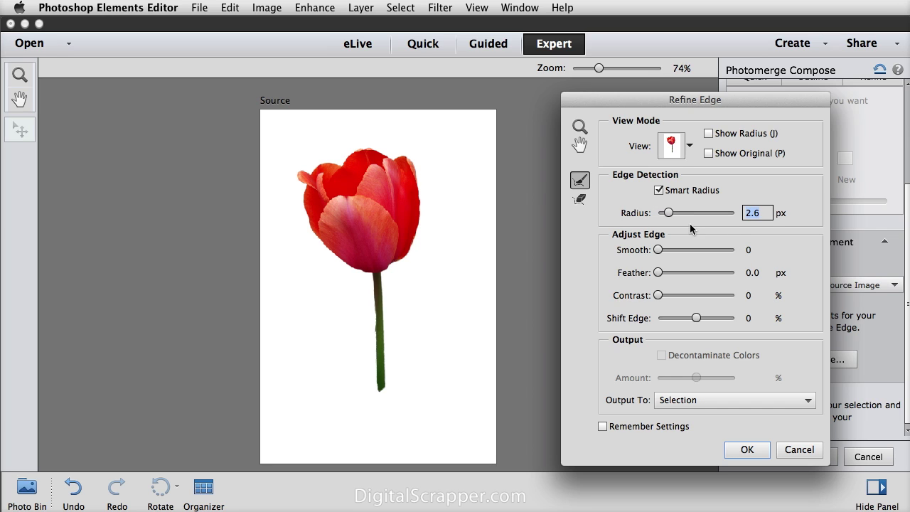
{"action": "left_click_drag", "start_coordinate": [290, 138], "coordinate": [443, 284]}
{"action": "mouse_move", "coordinate": [446, 163]}
{"action": "left_mouse_down"}
{"action": "mouse_move", "coordinate": [335, 284]}
{"action": "mouse_move", "coordinate": [426, 289]}
{"action": "mouse_move", "coordinate": [424, 249]}
{"action": "left_mouse_up"}
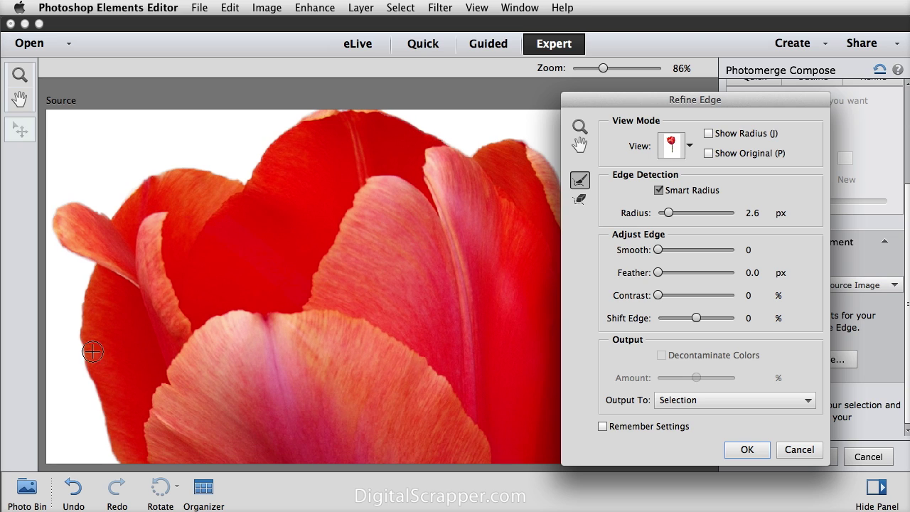
{"action": "left_click_drag", "start_coordinate": [416, 297], "coordinate": [367, 264]}
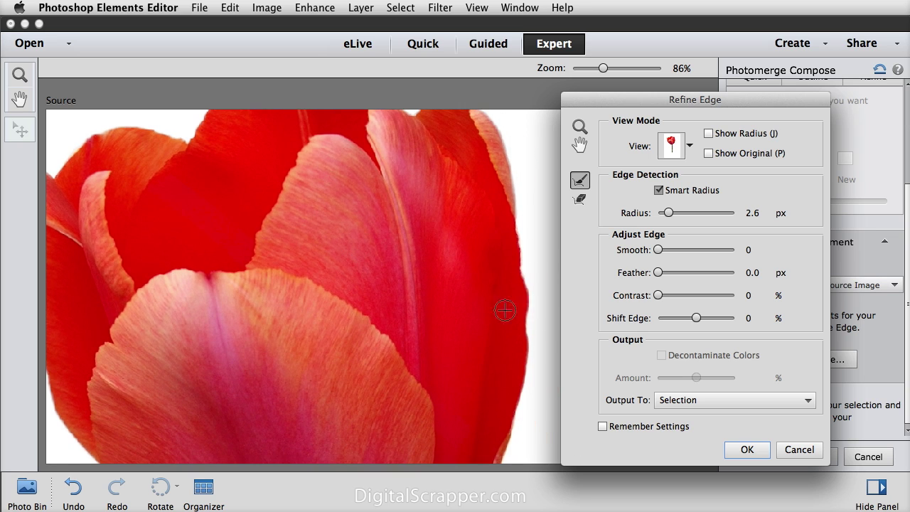
{"action": "left_click_drag", "start_coordinate": [659, 249], "coordinate": [668, 251]}
{"action": "left_click_drag", "start_coordinate": [667, 251], "coordinate": [674, 251]}
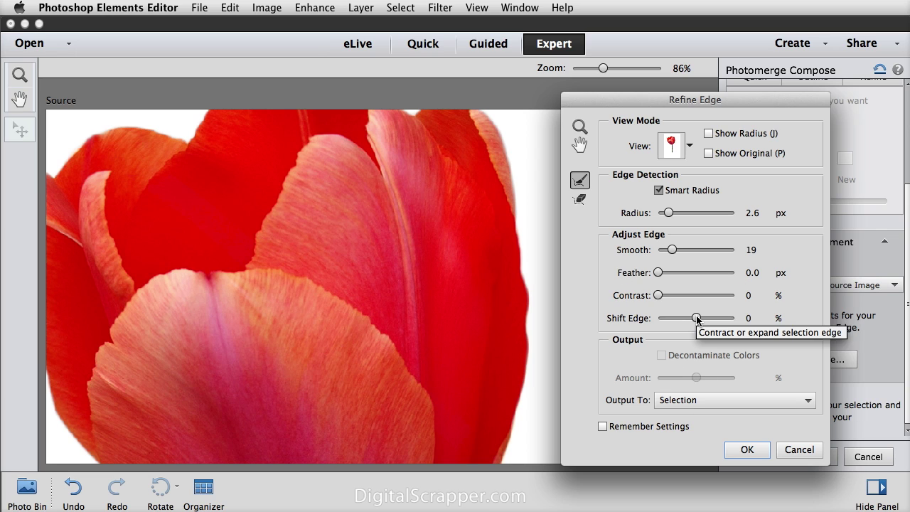
{"action": "left_click_drag", "start_coordinate": [697, 319], "coordinate": [696, 320]}
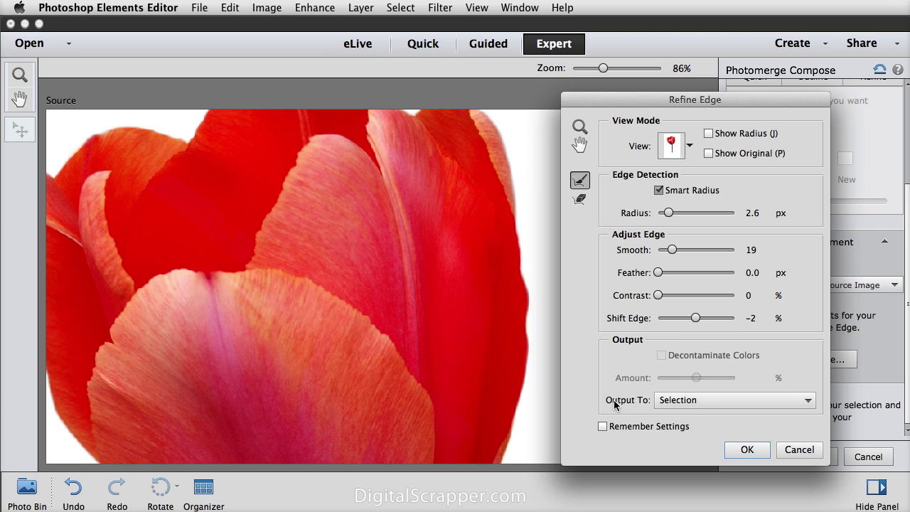
{"action": "left_click", "coordinate": [753, 450]}
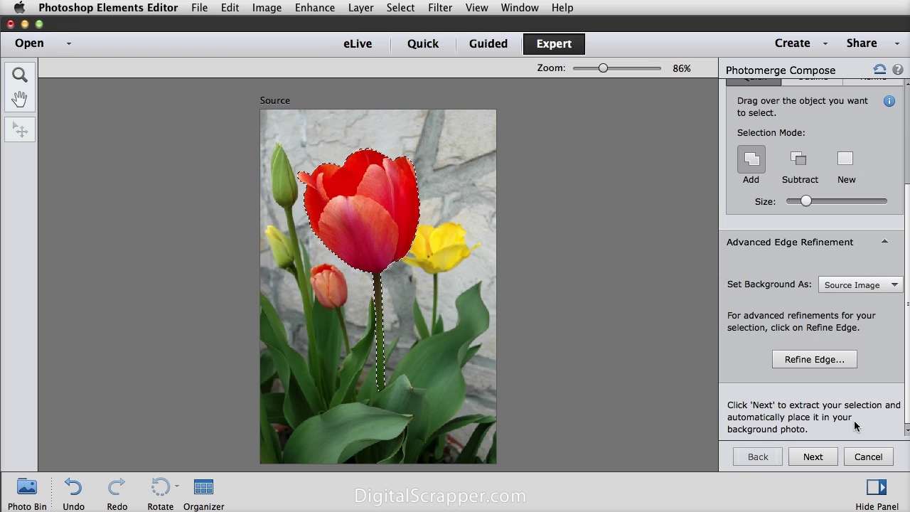
Extract the selected red tulip onto the potted tulip background photo
{"action": "left_click", "coordinate": [809, 459]}
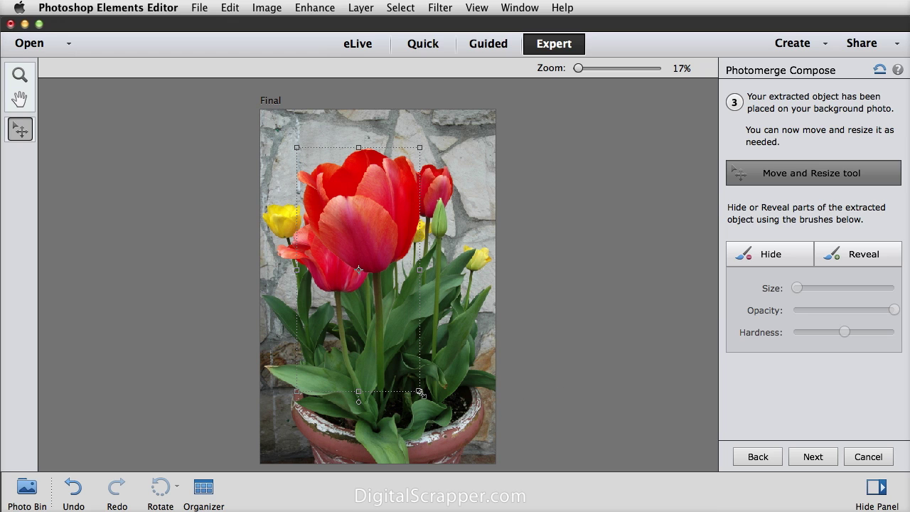
Scale the pasted tulip down, move it up and right among the stems, and commit
{"action": "left_click_drag", "start_coordinate": [420, 391], "coordinate": [372, 312]}
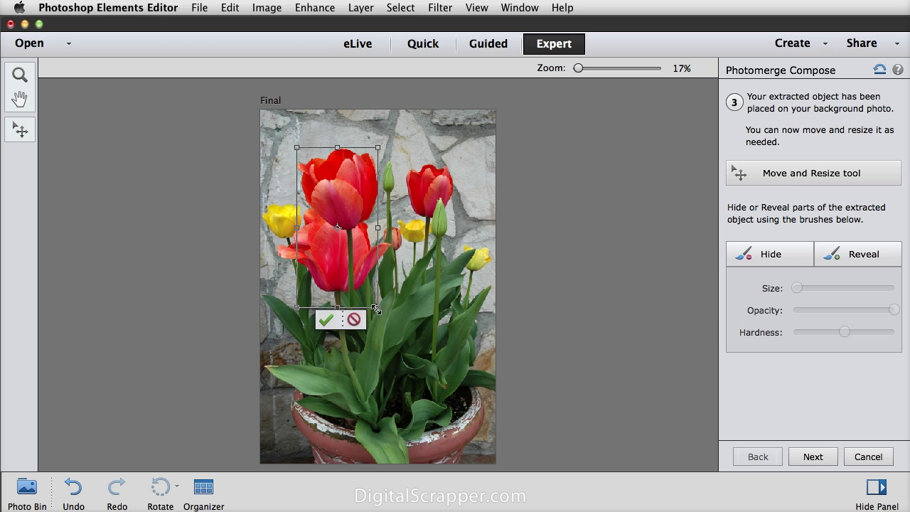
{"action": "left_click_drag", "start_coordinate": [376, 309], "coordinate": [370, 296]}
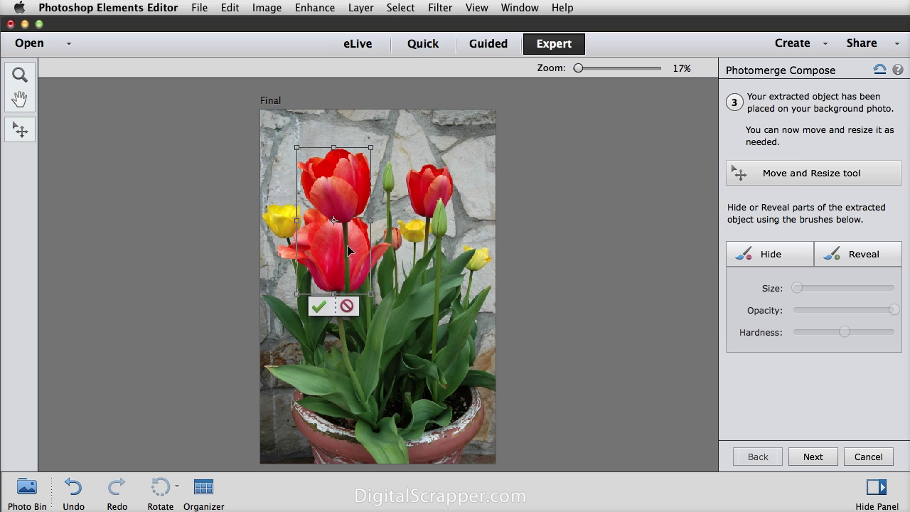
{"action": "left_click_drag", "start_coordinate": [349, 246], "coordinate": [394, 242]}
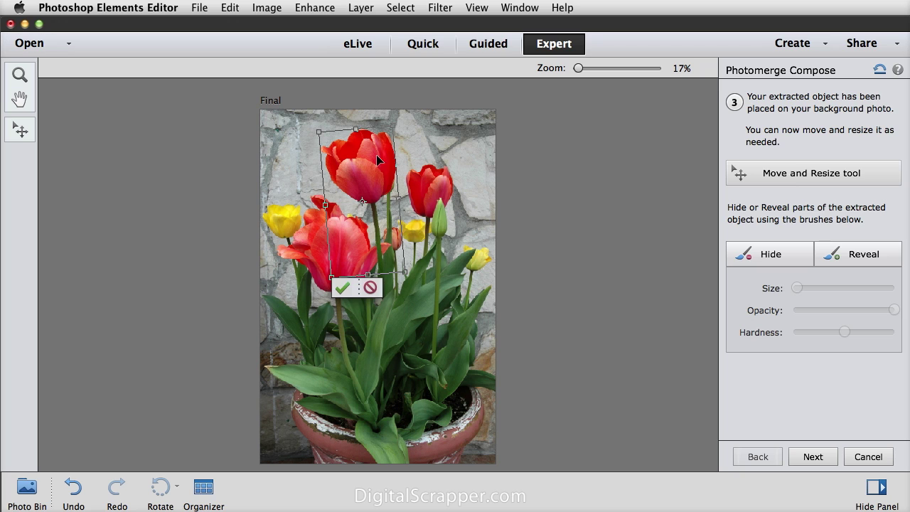
{"action": "left_click", "coordinate": [344, 289]}
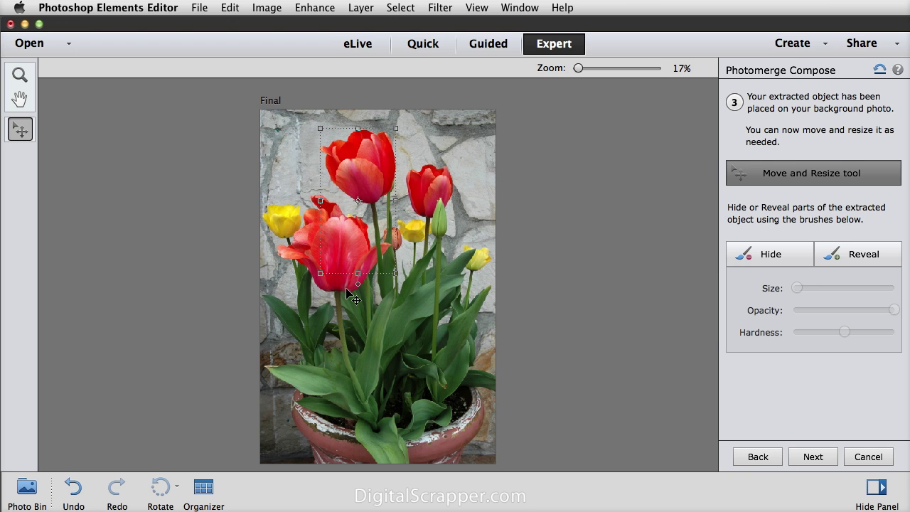
With the Hide brush at Hardness 96 and Size 44, mask the petal tip behind the stem
{"action": "scroll", "coordinate": [387, 253], "scroll_direction": "up", "scroll_amount": 5}
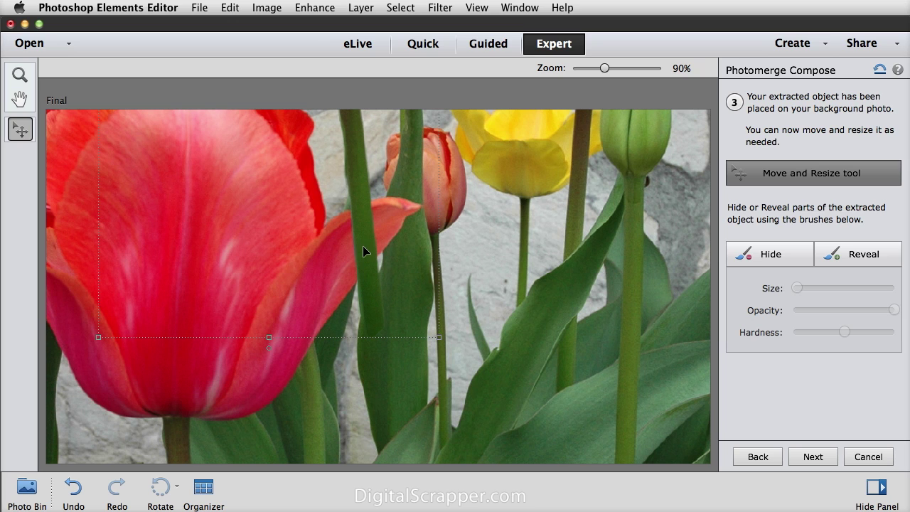
{"action": "left_click", "coordinate": [789, 261]}
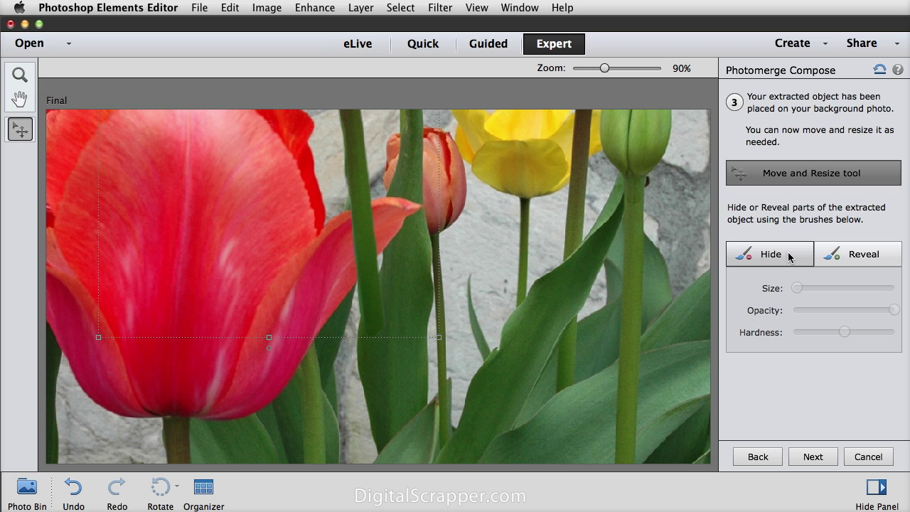
{"action": "left_click", "coordinate": [790, 258]}
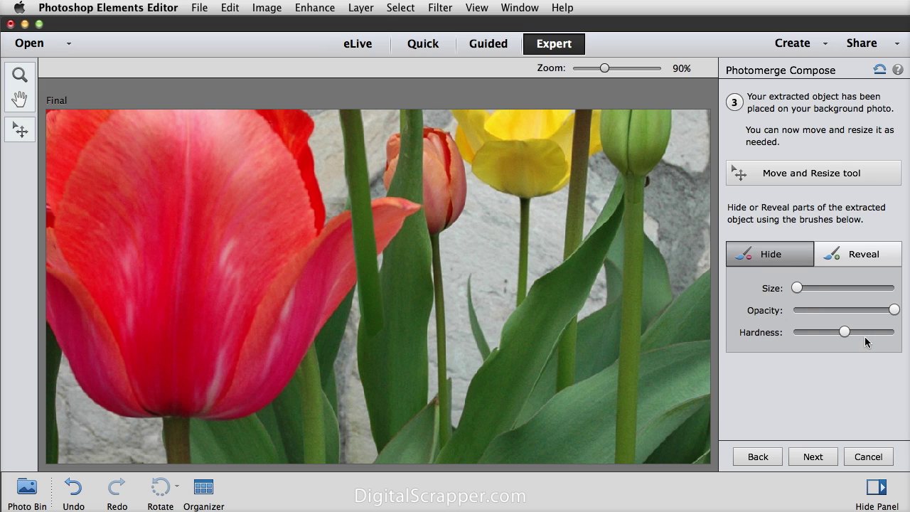
{"action": "left_click_drag", "start_coordinate": [844, 331], "coordinate": [890, 331]}
{"action": "left_click_drag", "start_coordinate": [798, 289], "coordinate": [811, 286]}
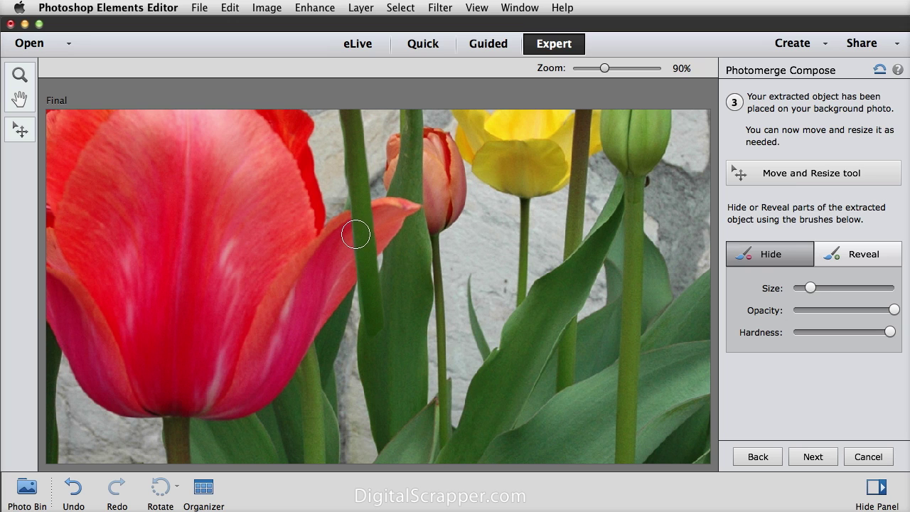
{"action": "mouse_move", "coordinate": [355, 234]}
{"action": "left_mouse_down"}
{"action": "mouse_move", "coordinate": [358, 222]}
{"action": "mouse_move", "coordinate": [373, 217]}
{"action": "mouse_move", "coordinate": [347, 269]}
{"action": "mouse_move", "coordinate": [365, 244]}
{"action": "mouse_move", "coordinate": [353, 263]}
{"action": "left_mouse_up"}
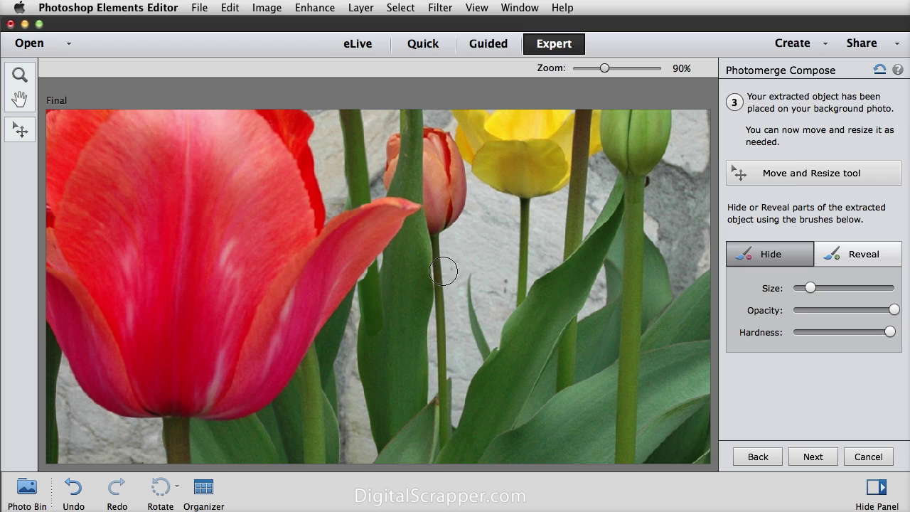
Reveal the tulip along its petal edge and undo the stray revealed patch near the bud
{"action": "left_click", "coordinate": [859, 261]}
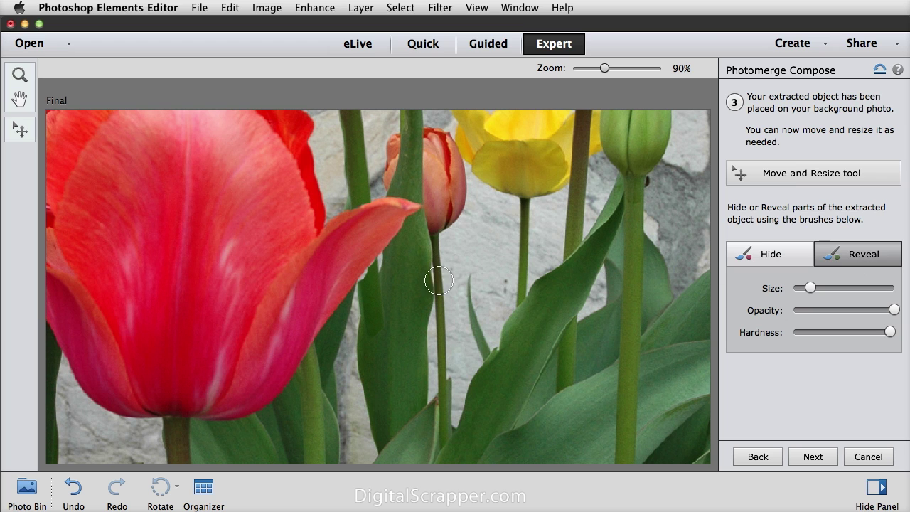
{"action": "mouse_move", "coordinate": [385, 271]}
{"action": "left_mouse_down"}
{"action": "mouse_move", "coordinate": [369, 284]}
{"action": "mouse_move", "coordinate": [398, 293]}
{"action": "mouse_move", "coordinate": [401, 266]}
{"action": "mouse_move", "coordinate": [394, 280]}
{"action": "left_mouse_up"}
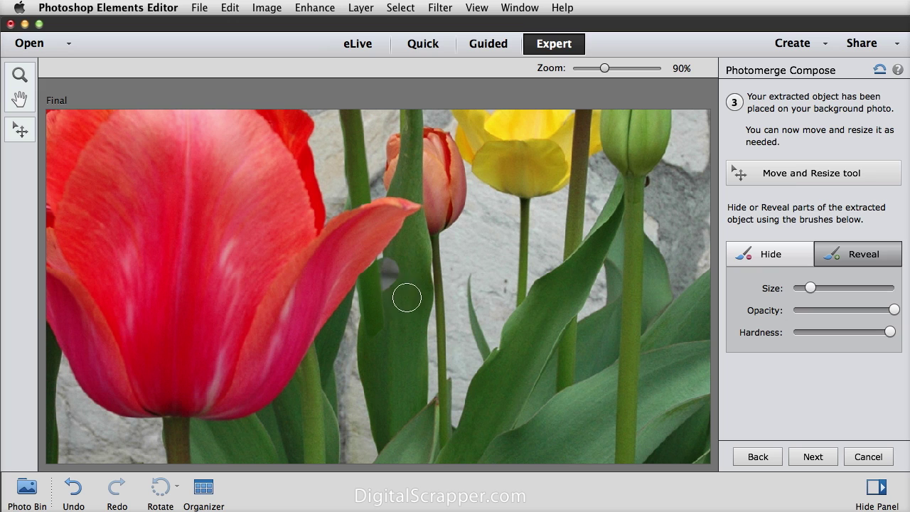
{"action": "left_click_drag", "start_coordinate": [412, 187], "coordinate": [432, 284]}
{"action": "key", "text": "super+z"}
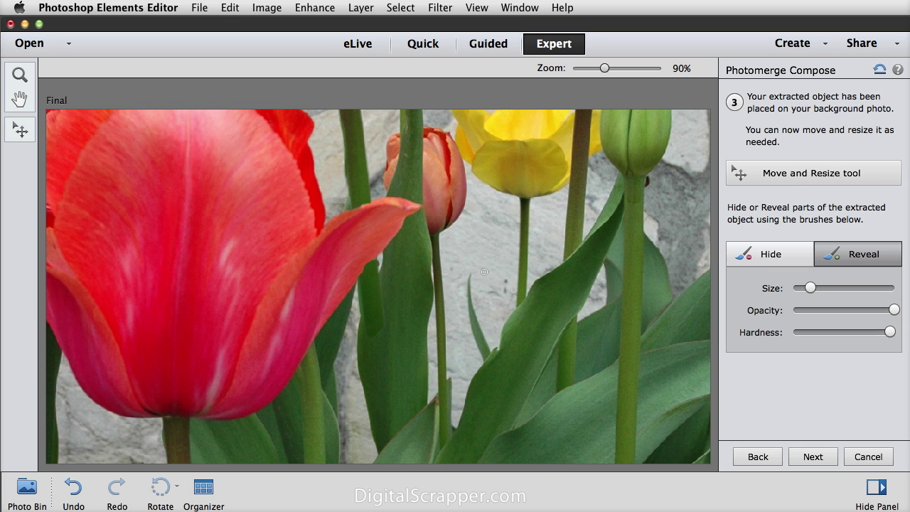
{"action": "left_click", "coordinate": [775, 254]}
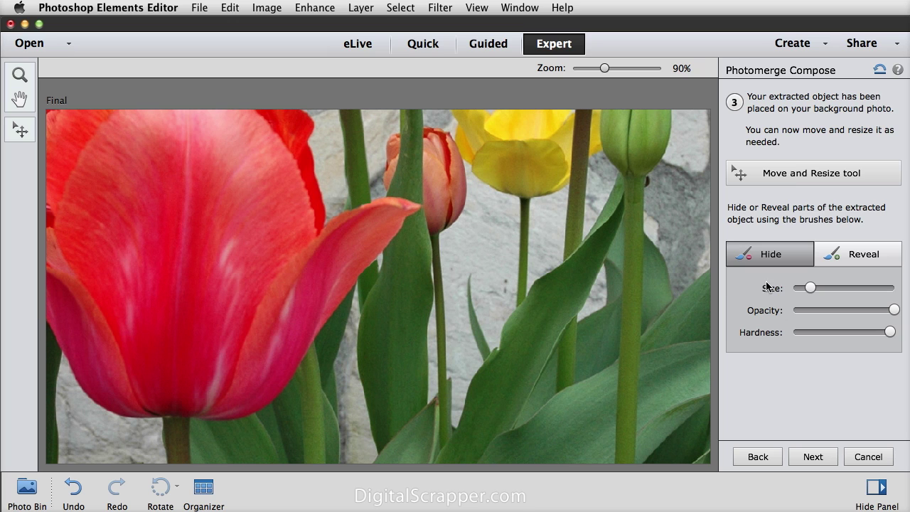
Zoom in and reveal the petal edge over the leaf, then fit the photo in the window
{"action": "left_click", "coordinate": [871, 257]}
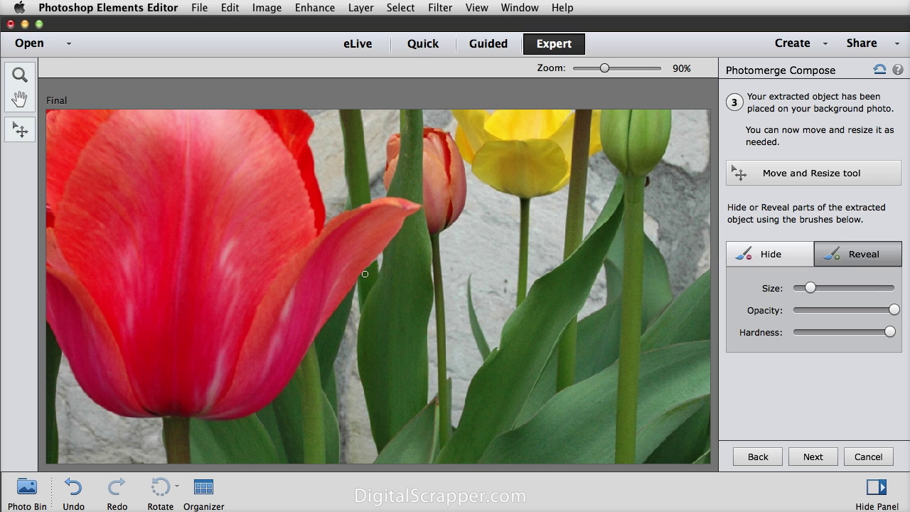
{"action": "left_click_drag", "start_coordinate": [299, 190], "coordinate": [459, 342]}
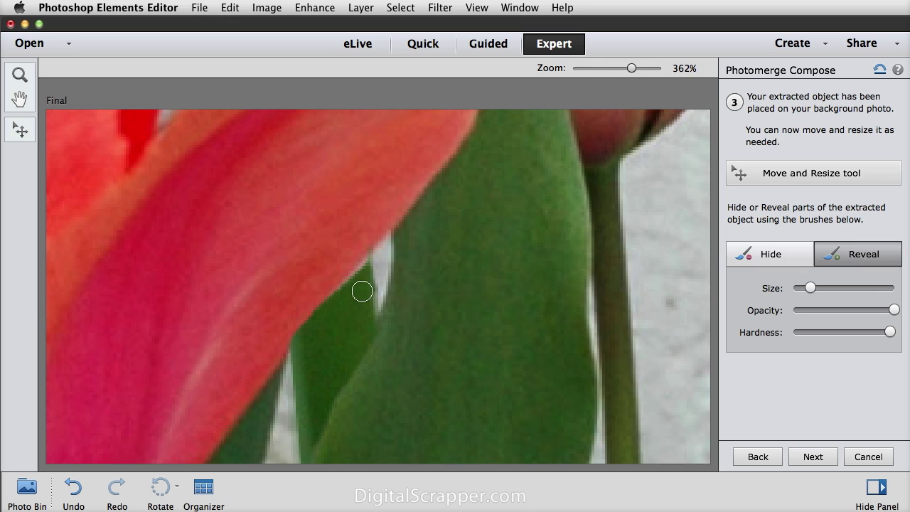
{"action": "left_click_drag", "start_coordinate": [369, 262], "coordinate": [342, 291]}
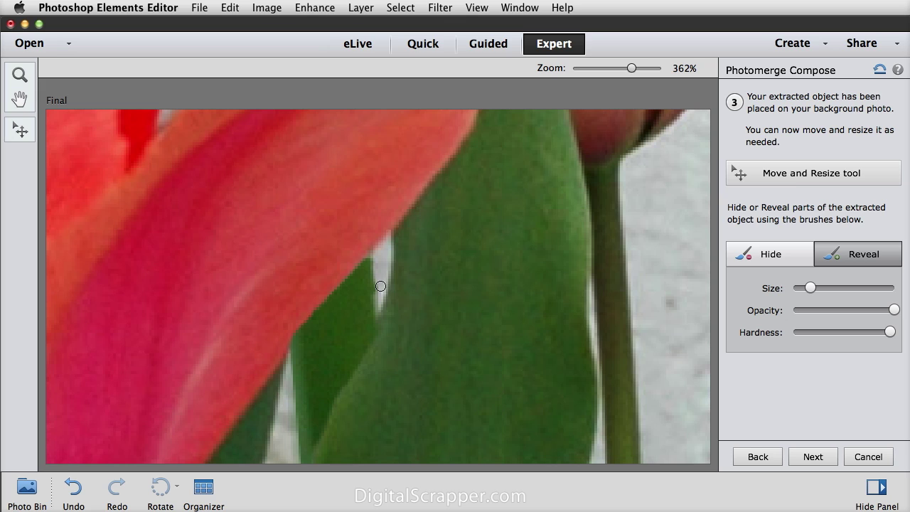
{"action": "left_click", "coordinate": [788, 259]}
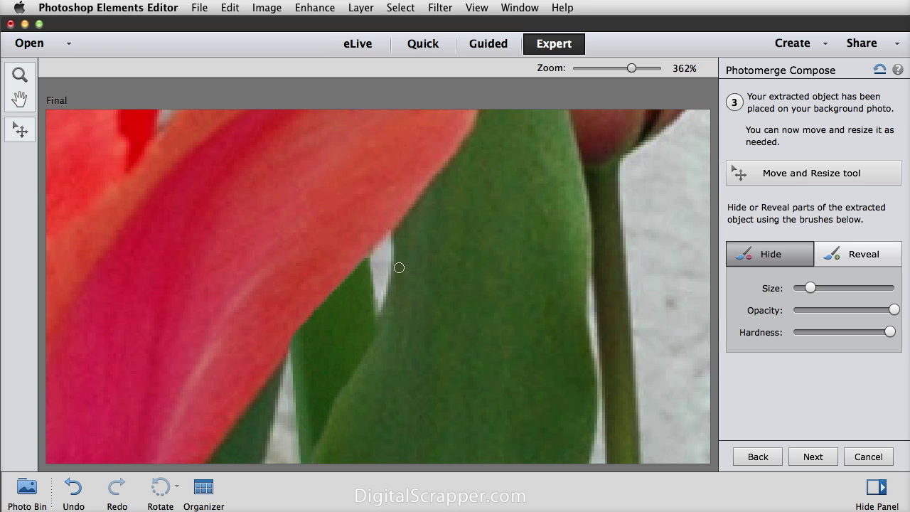
{"action": "key", "text": "super+0"}
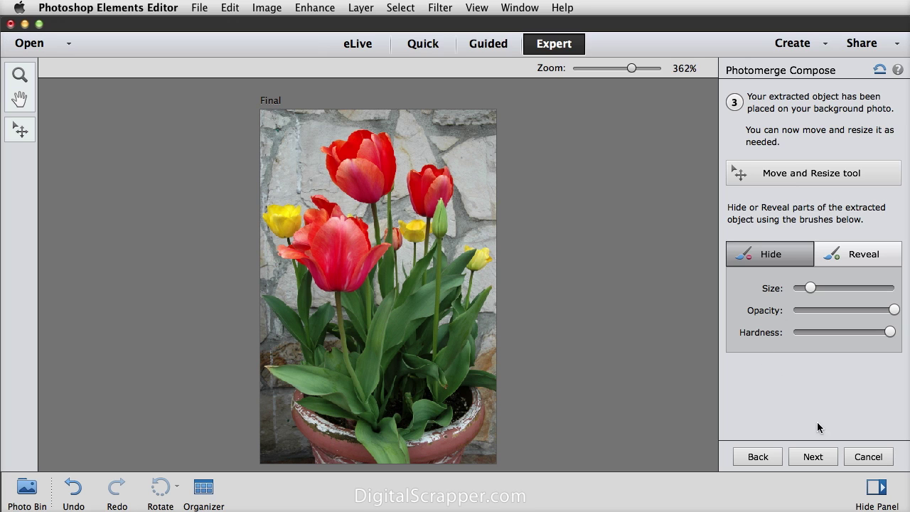
Advance Photomerge Compose to step 4, Auto Match Color Tone
{"action": "left_click", "coordinate": [821, 457]}
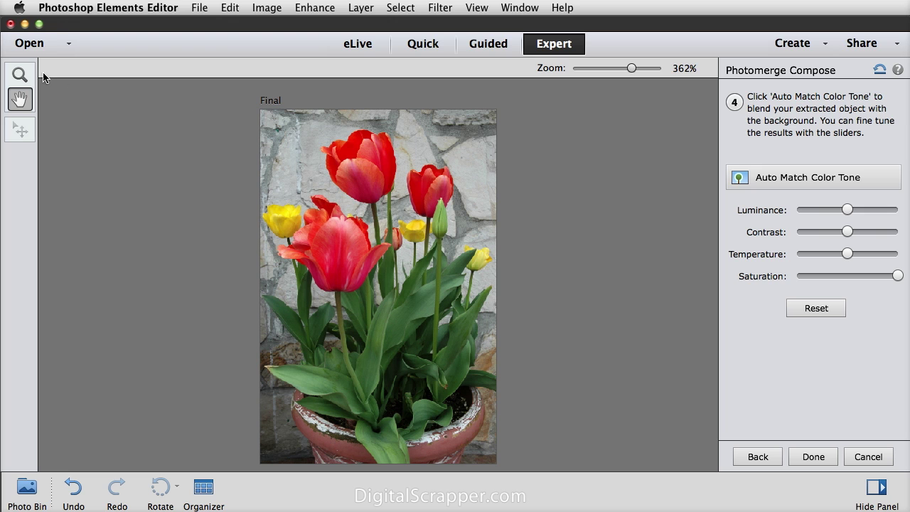
{"action": "left_click", "coordinate": [19, 74]}
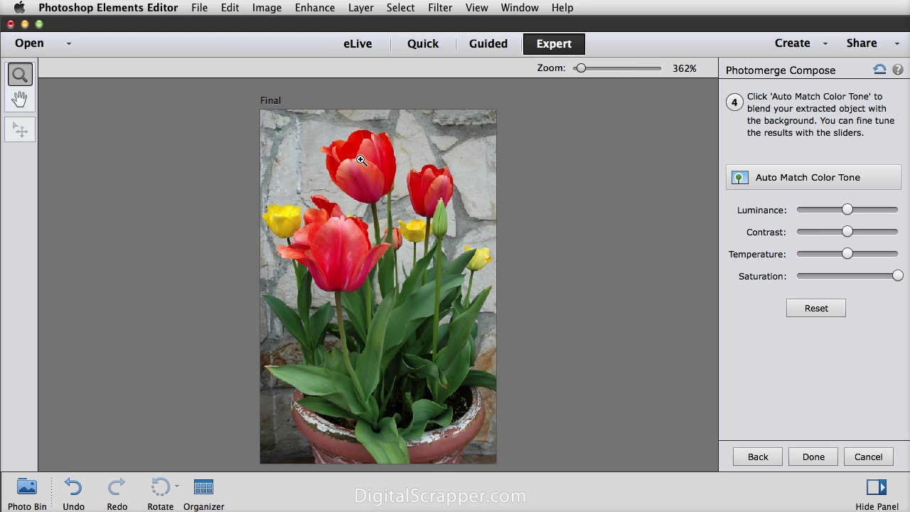
{"action": "left_click", "coordinate": [359, 158]}
{"action": "left_click", "coordinate": [363, 160]}
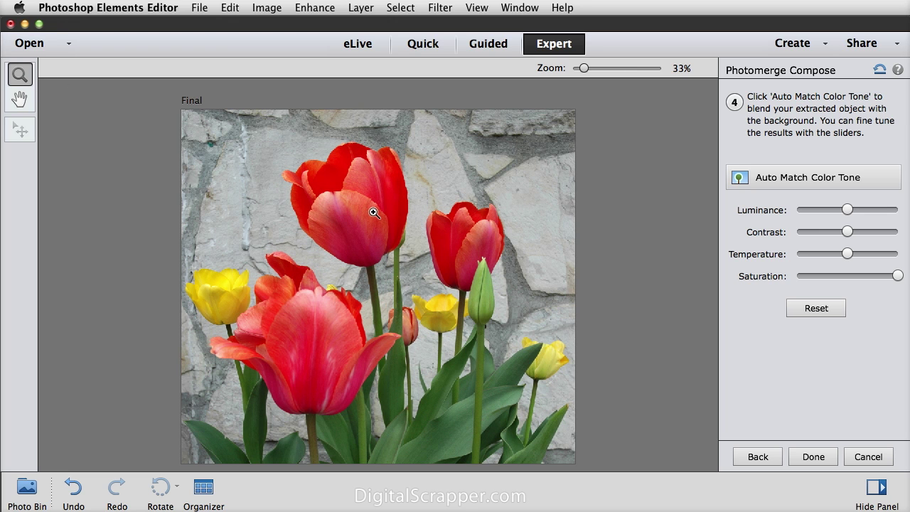
{"action": "double_click", "coordinate": [19, 77]}
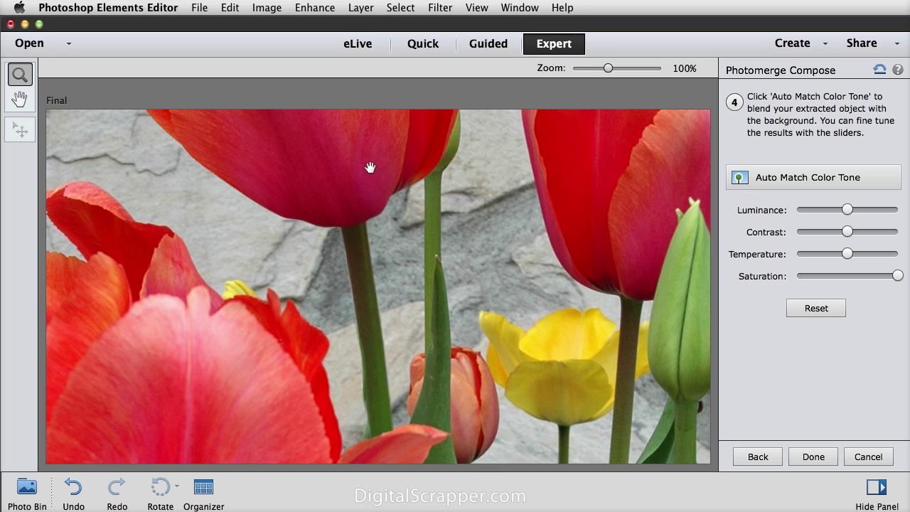
{"action": "left_click_drag", "start_coordinate": [370, 167], "coordinate": [437, 362]}
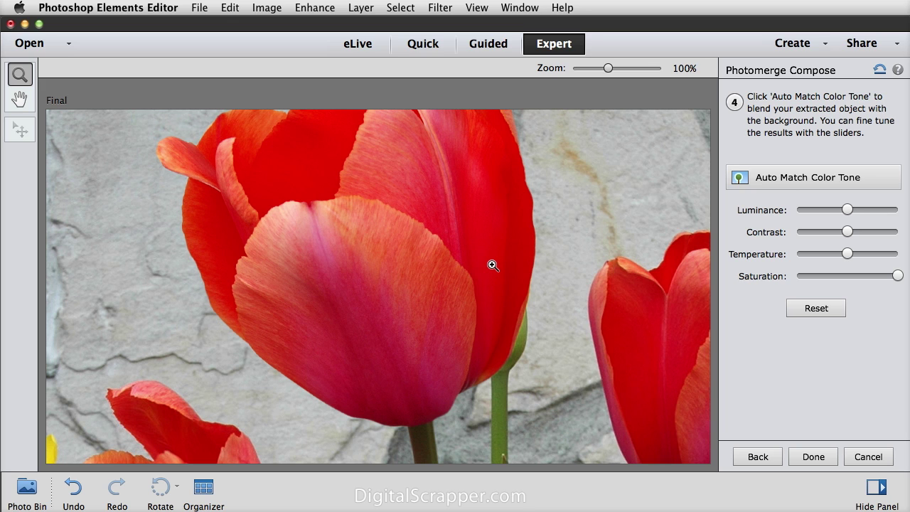
{"action": "key", "text": "super+0"}
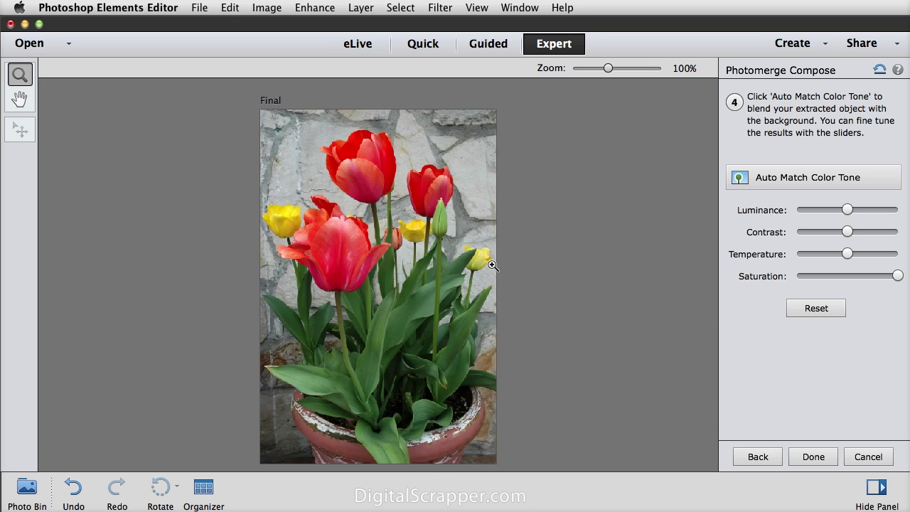
Finish the photomerge and bring the Untitled-12 composite window to the front
{"action": "left_click", "coordinate": [836, 457]}
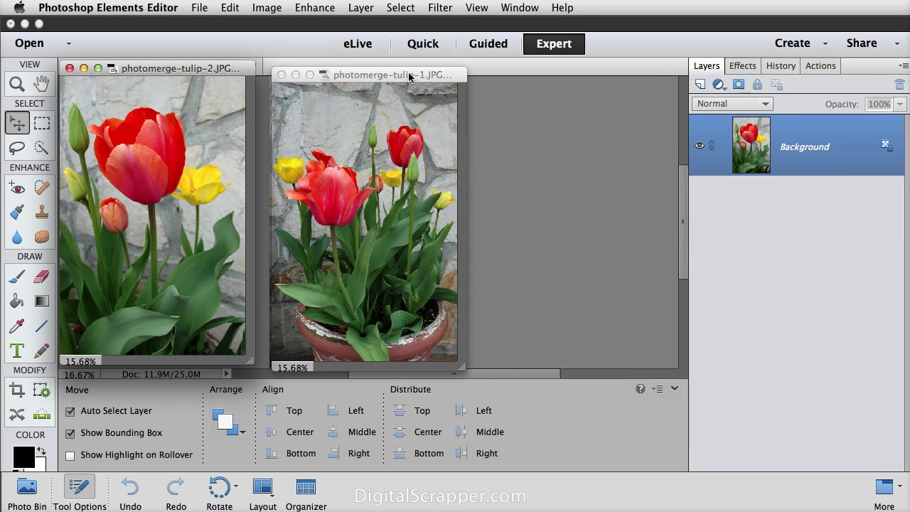
{"action": "left_click_drag", "start_coordinate": [410, 75], "coordinate": [580, 121]}
{"action": "left_click", "coordinate": [386, 133]}
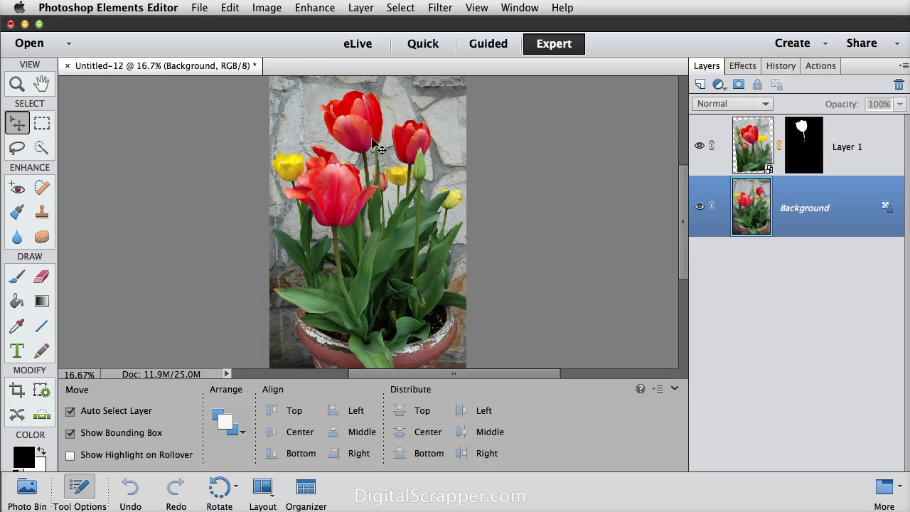
Select Layer 1's mask, hide and reshow Layer 1 to compare, then select Background
{"action": "left_click", "coordinate": [808, 158]}
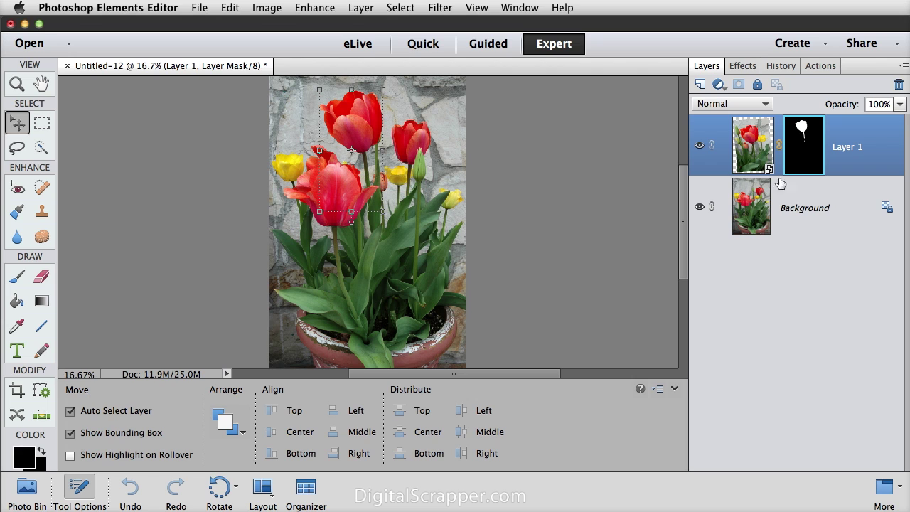
{"action": "left_click", "coordinate": [700, 146]}
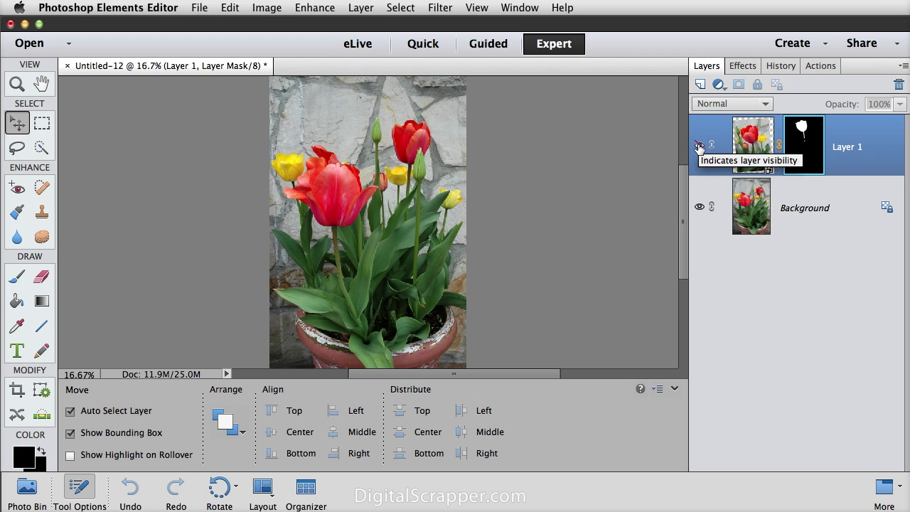
{"action": "left_click", "coordinate": [699, 146]}
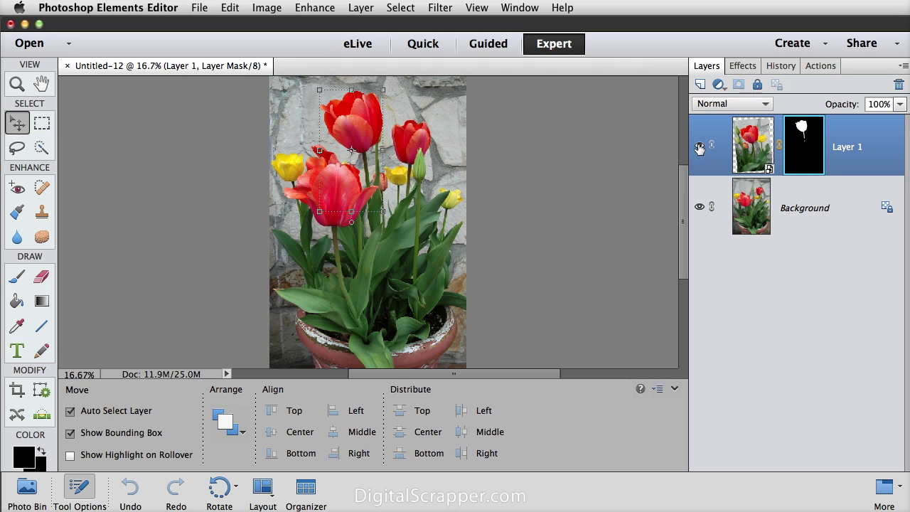
{"action": "left_click", "coordinate": [808, 213]}
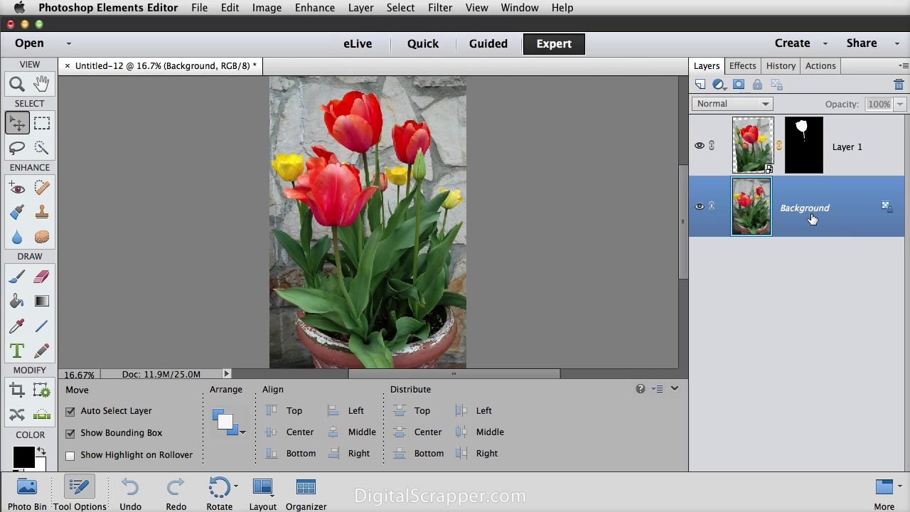